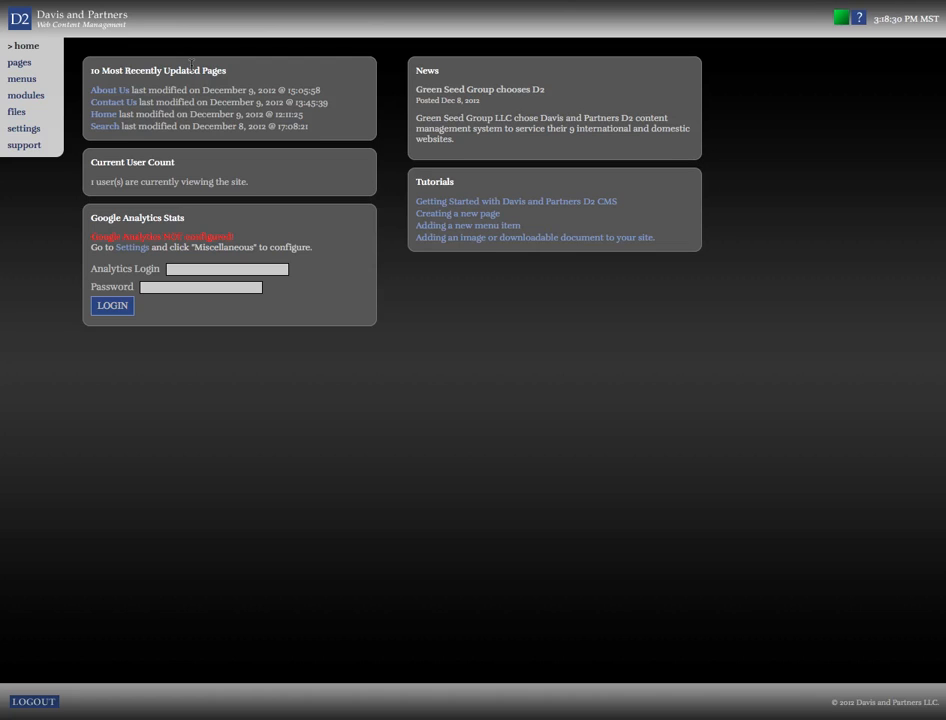
Open the file manager and upload Sample.png from the D2 Samples folder
{"action": "left_click", "coordinate": [19, 116]}
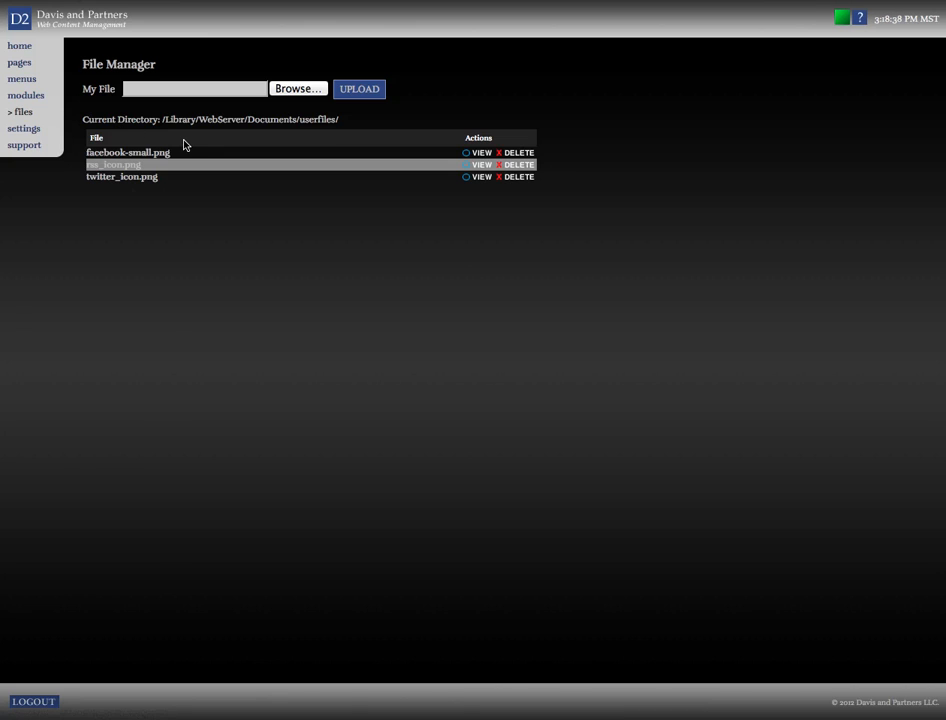
{"action": "left_click", "coordinate": [291, 90]}
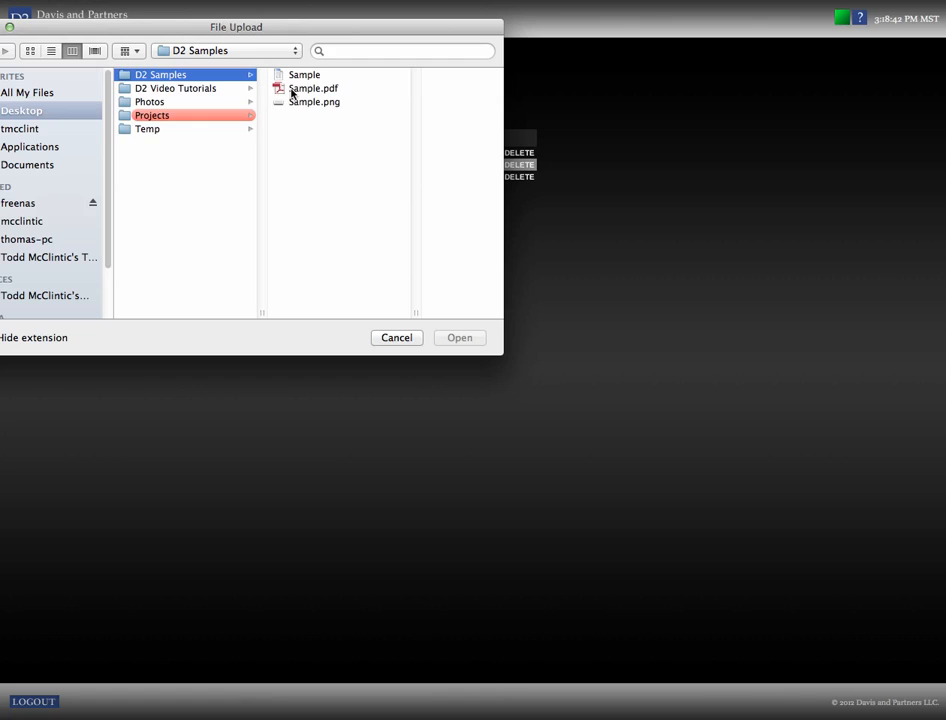
{"action": "left_click", "coordinate": [307, 101]}
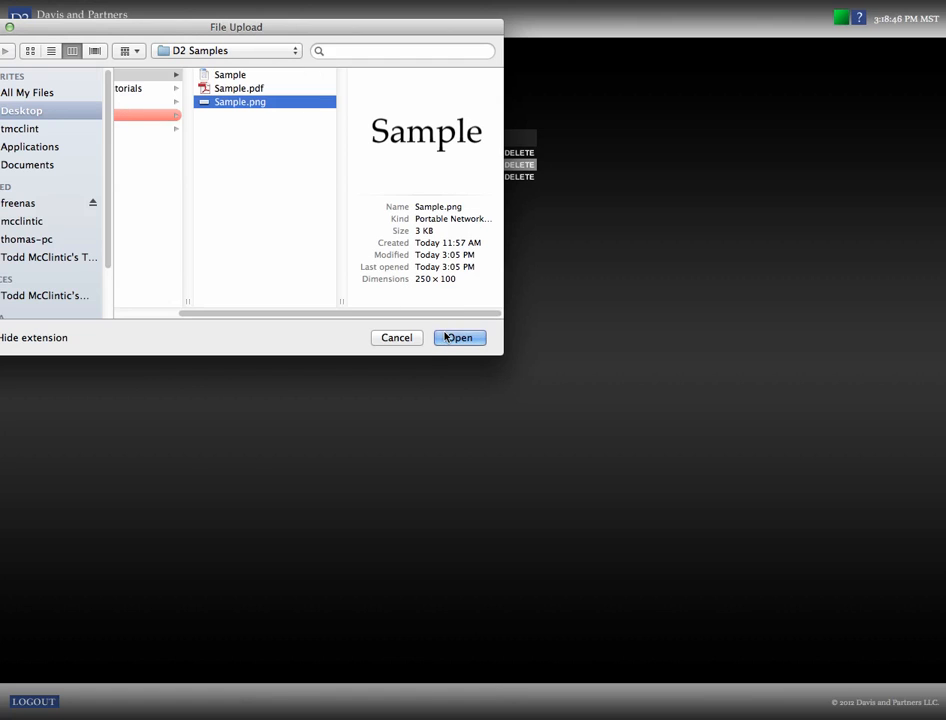
{"action": "left_click", "coordinate": [448, 338]}
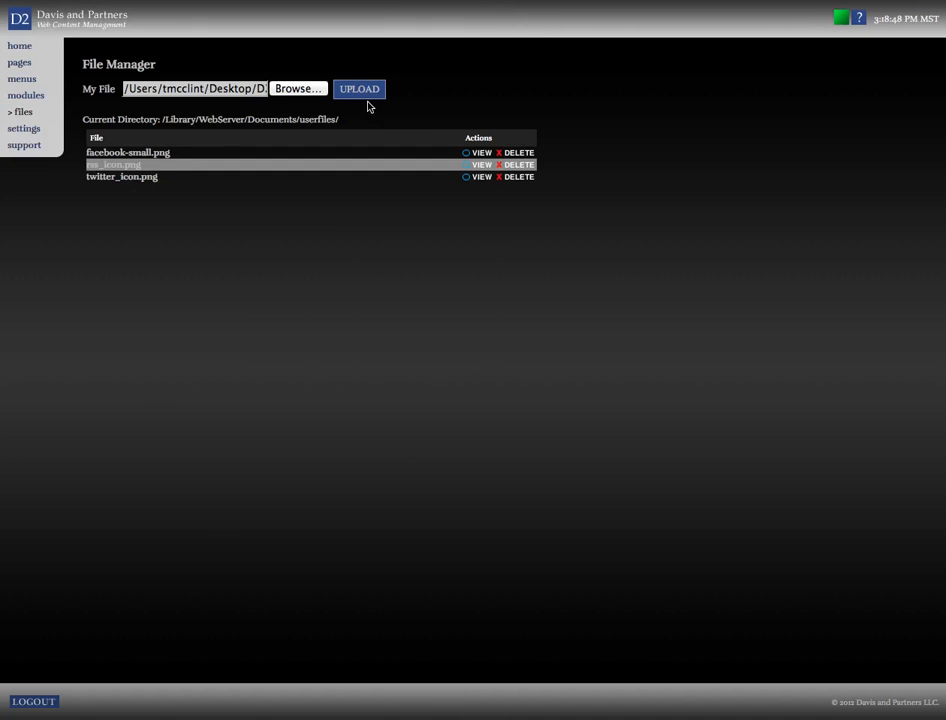
{"action": "left_click", "coordinate": [365, 93]}
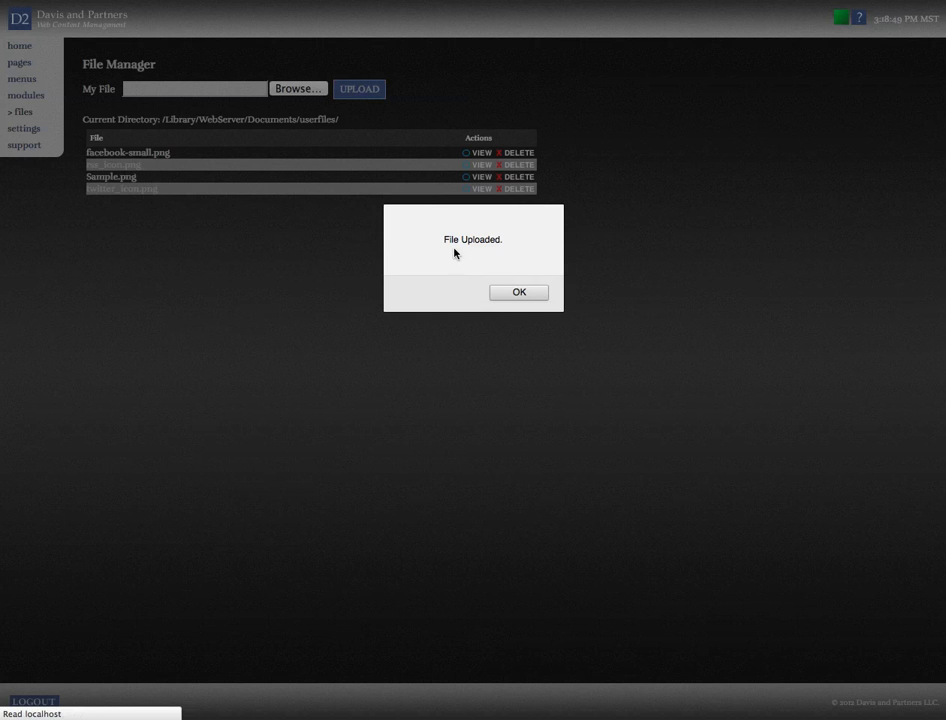
{"action": "left_click", "coordinate": [511, 293]}
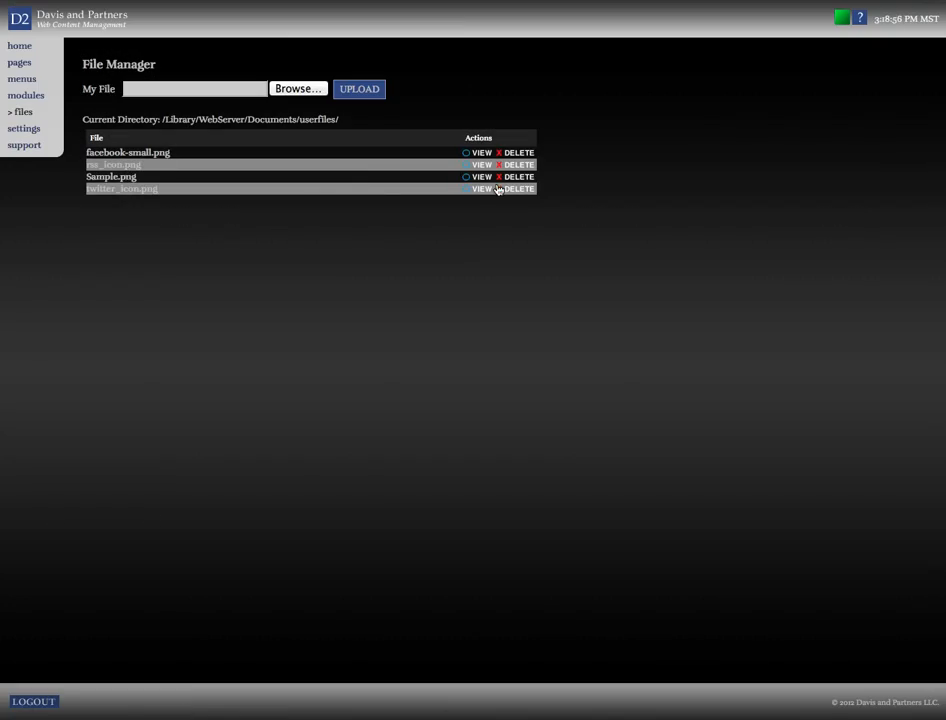
Upload the Word document Sample from the D2 Samples folder to the file manager
{"action": "left_click", "coordinate": [282, 93]}
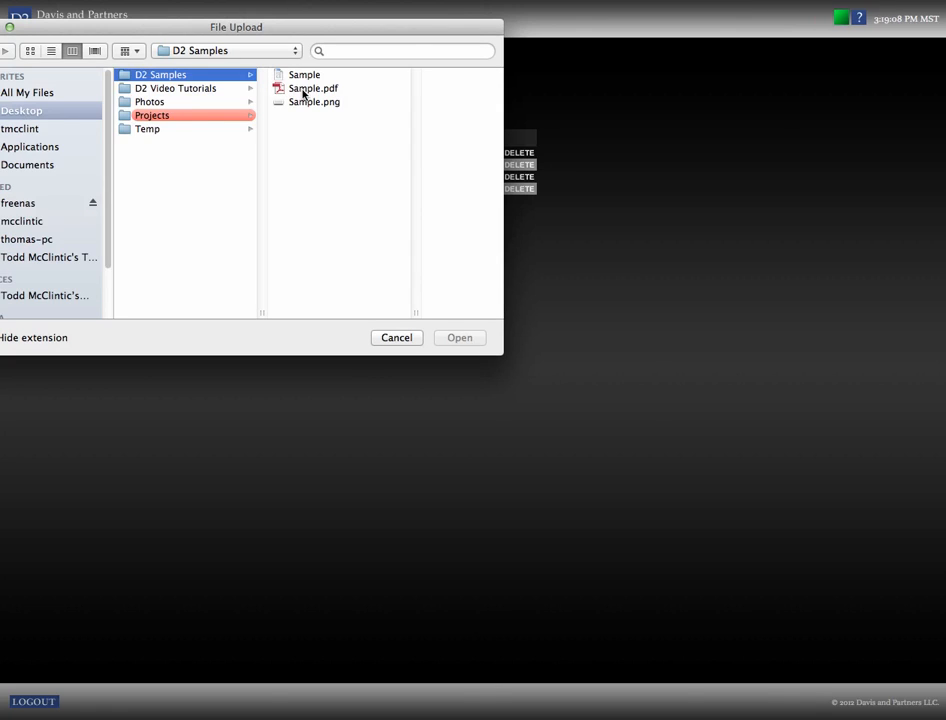
{"action": "left_click", "coordinate": [302, 90]}
{"action": "left_click", "coordinate": [260, 78]}
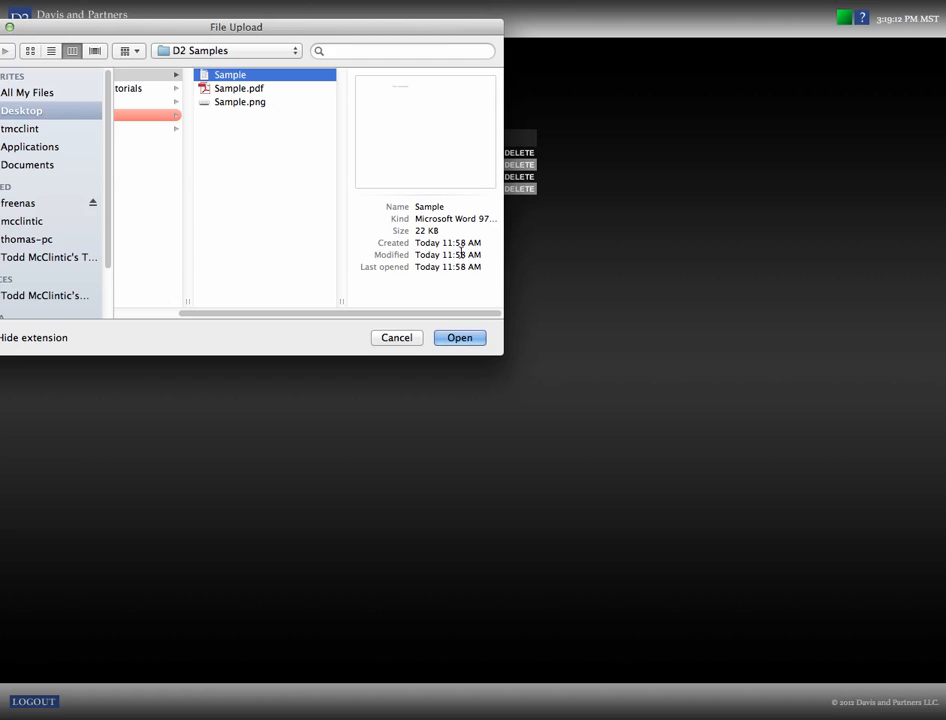
{"action": "left_click", "coordinate": [451, 337]}
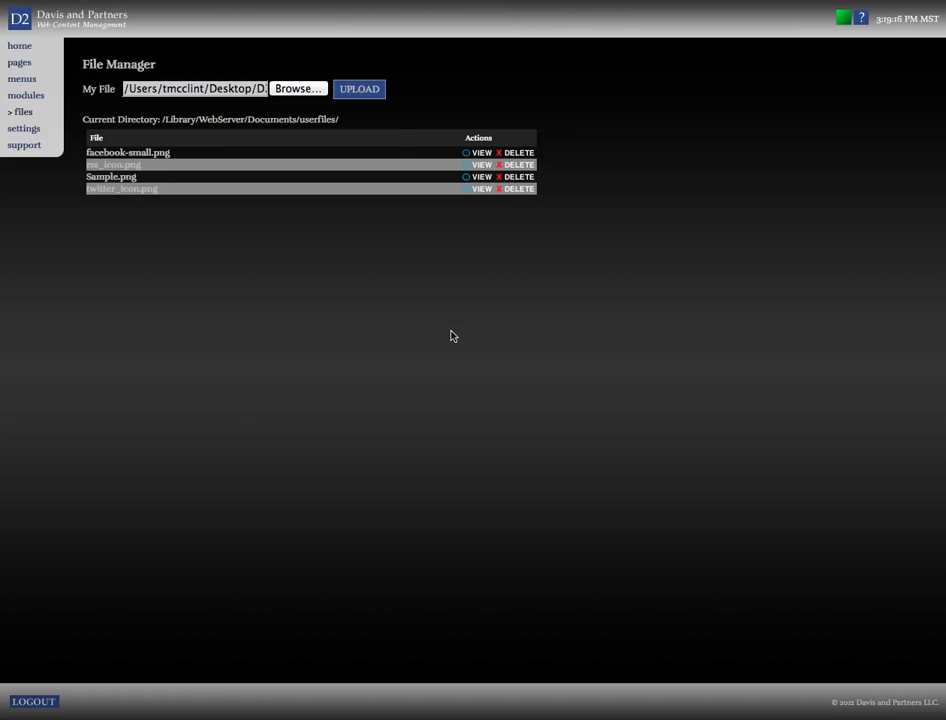
{"action": "left_click", "coordinate": [378, 94]}
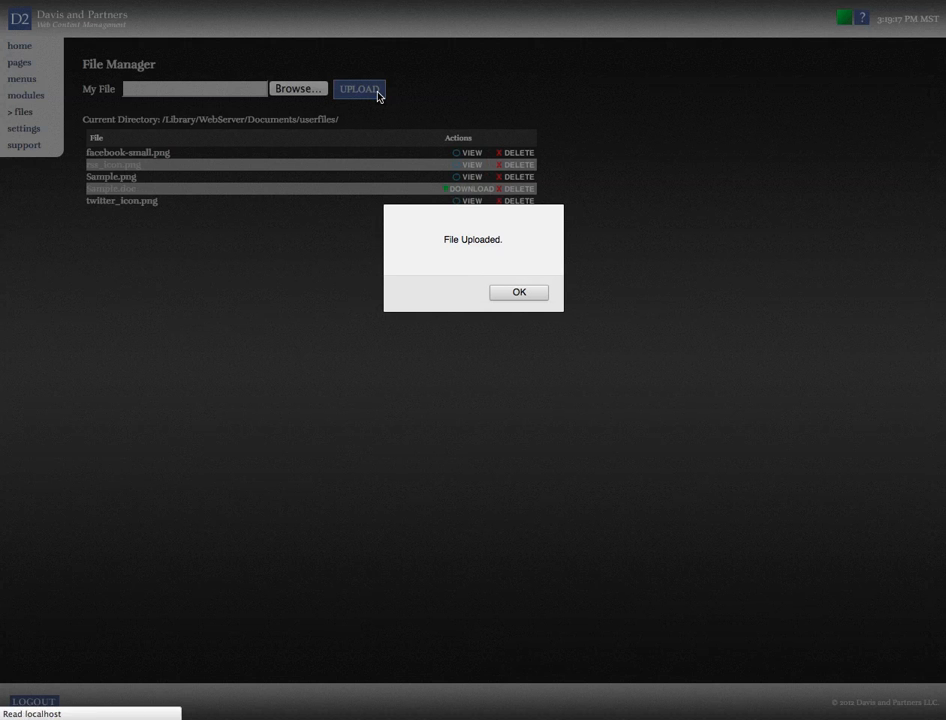
{"action": "left_click", "coordinate": [515, 292]}
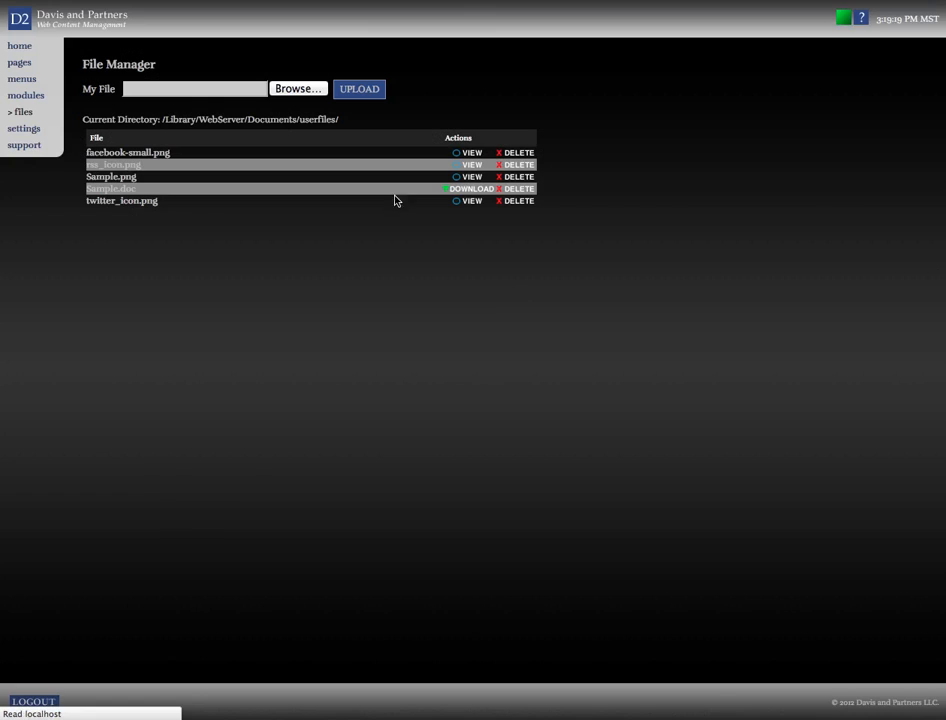
Upload Sample.pdf from the D2 Samples folder to the file manager
{"action": "left_click", "coordinate": [287, 90]}
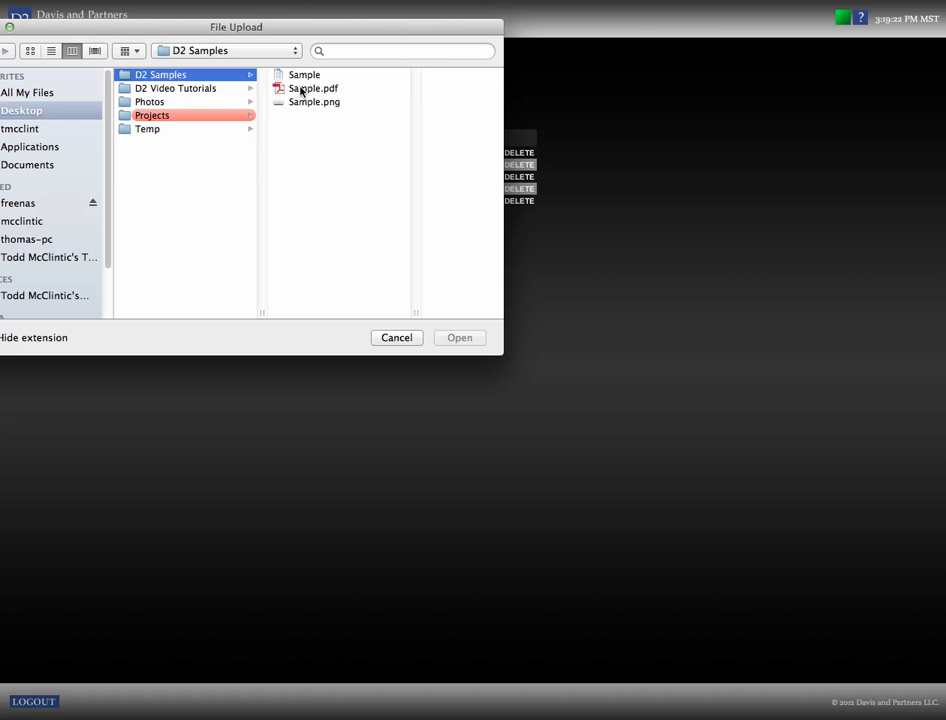
{"action": "left_click", "coordinate": [299, 90]}
{"action": "left_click", "coordinate": [474, 336]}
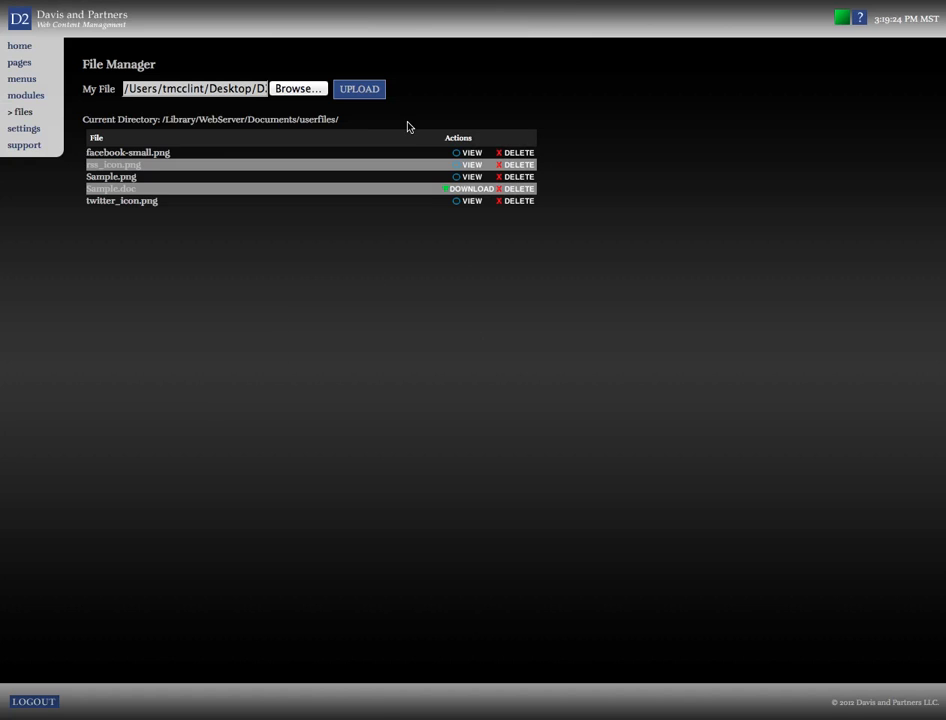
{"action": "left_click", "coordinate": [372, 91]}
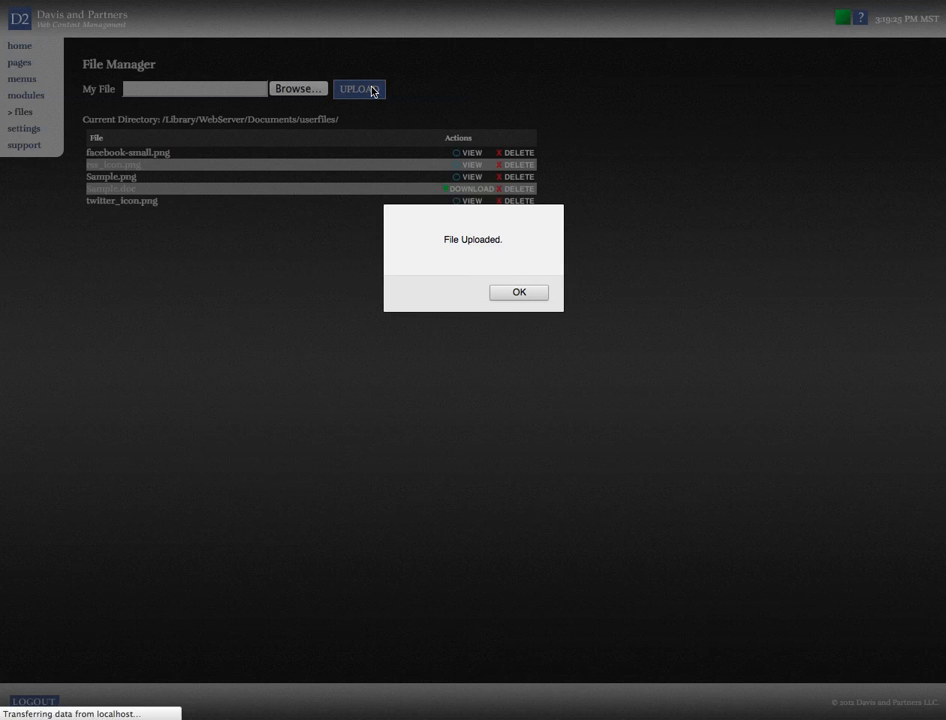
{"action": "left_click", "coordinate": [513, 296]}
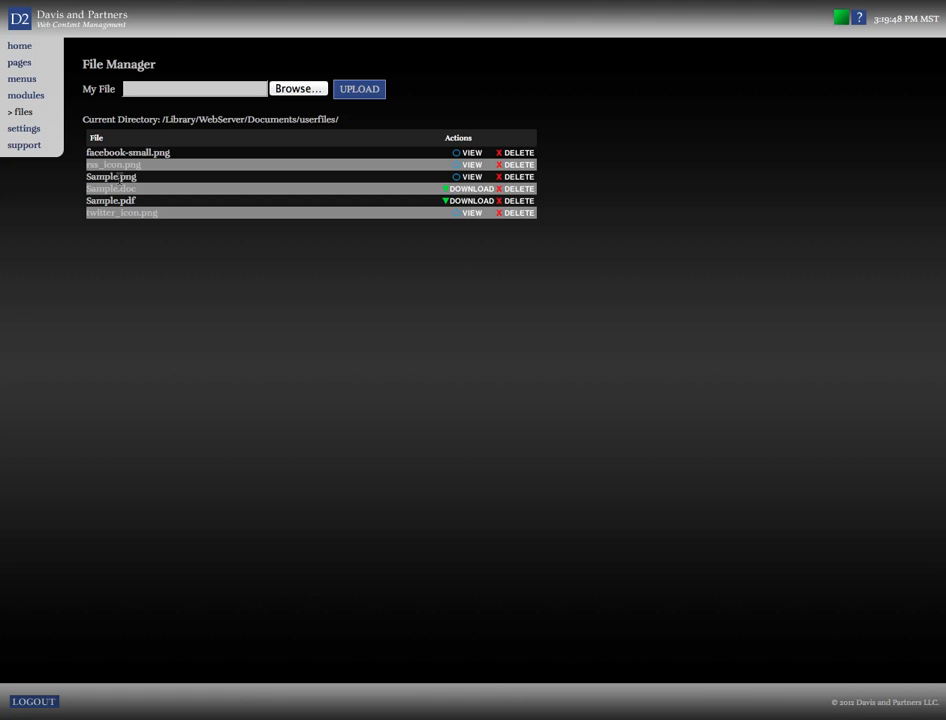
Open the About Us page for editing in page management
{"action": "left_click", "coordinate": [22, 67]}
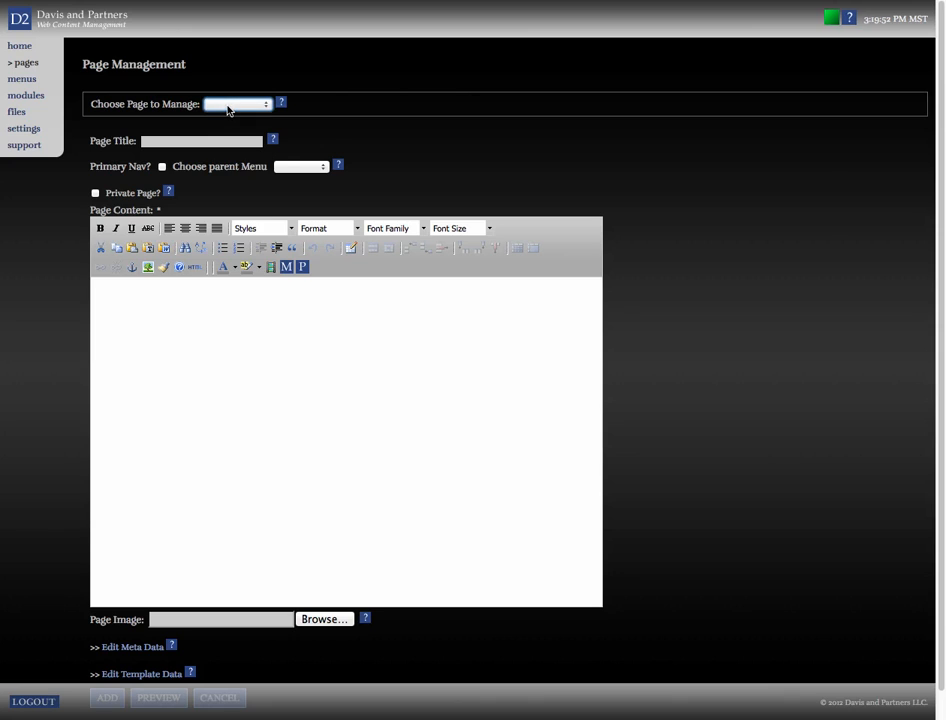
{"action": "left_click", "coordinate": [228, 106]}
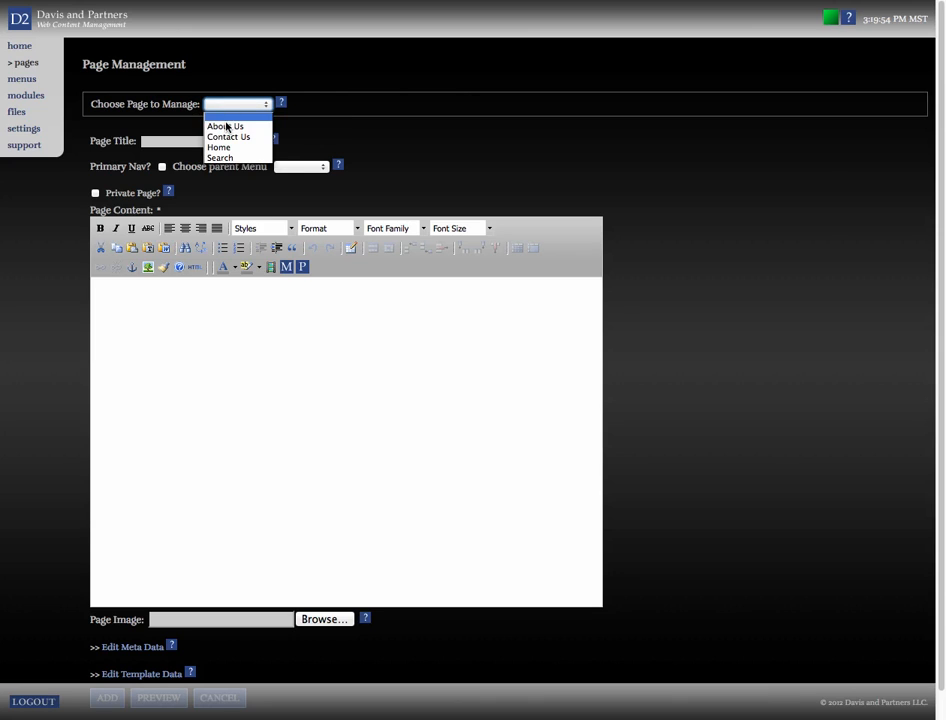
{"action": "left_click", "coordinate": [226, 126]}
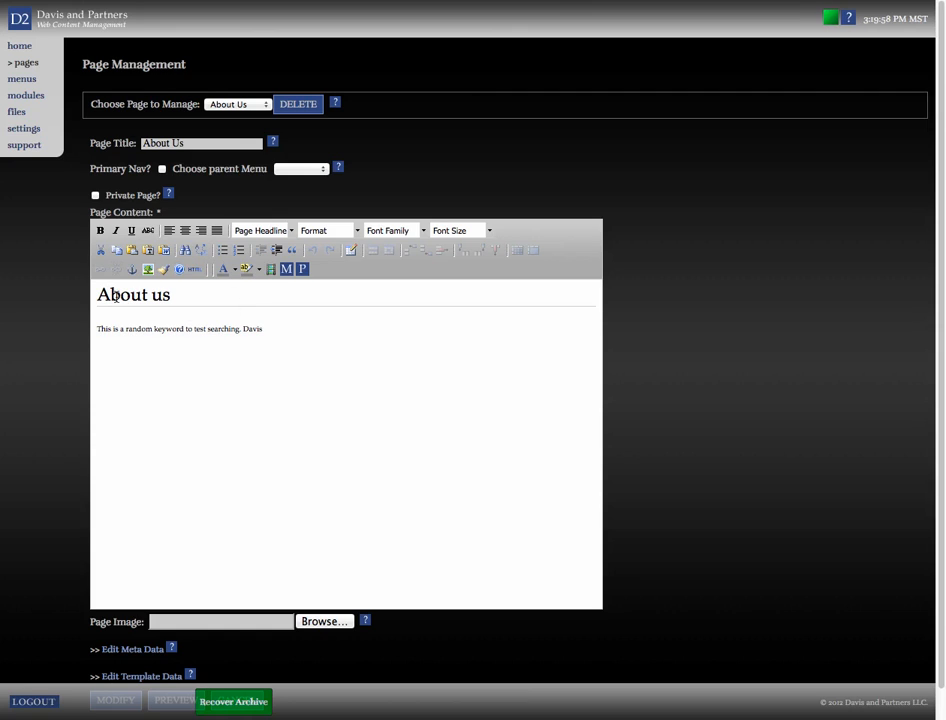
Start a new line after the paragraph and insert the Sample.png image from the image list
{"action": "left_click", "coordinate": [272, 332]}
{"action": "key", "text": "Return"}
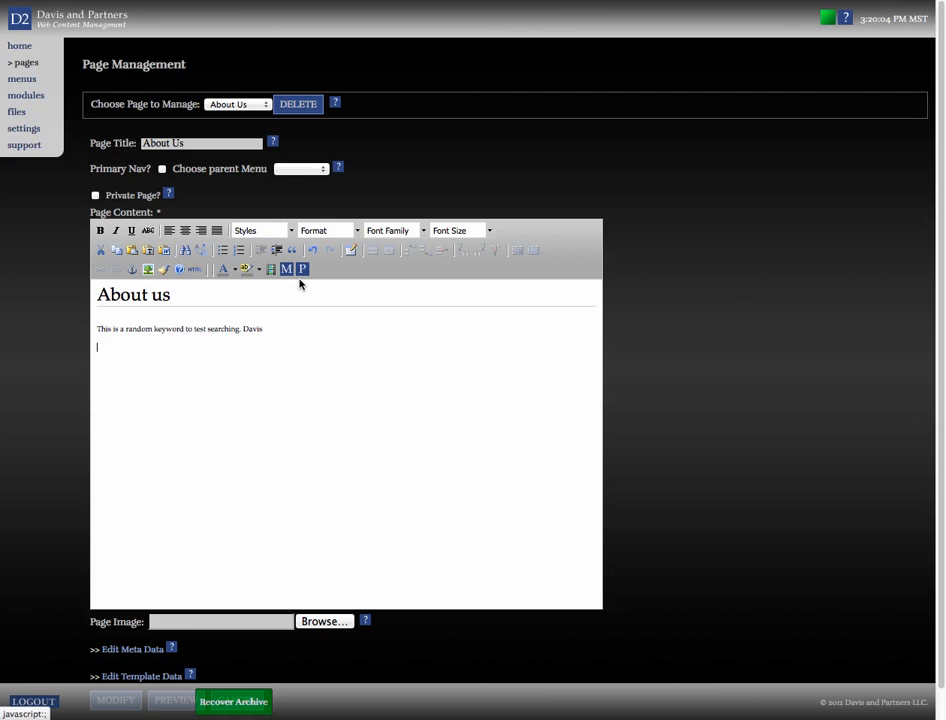
{"action": "left_click", "coordinate": [146, 270]}
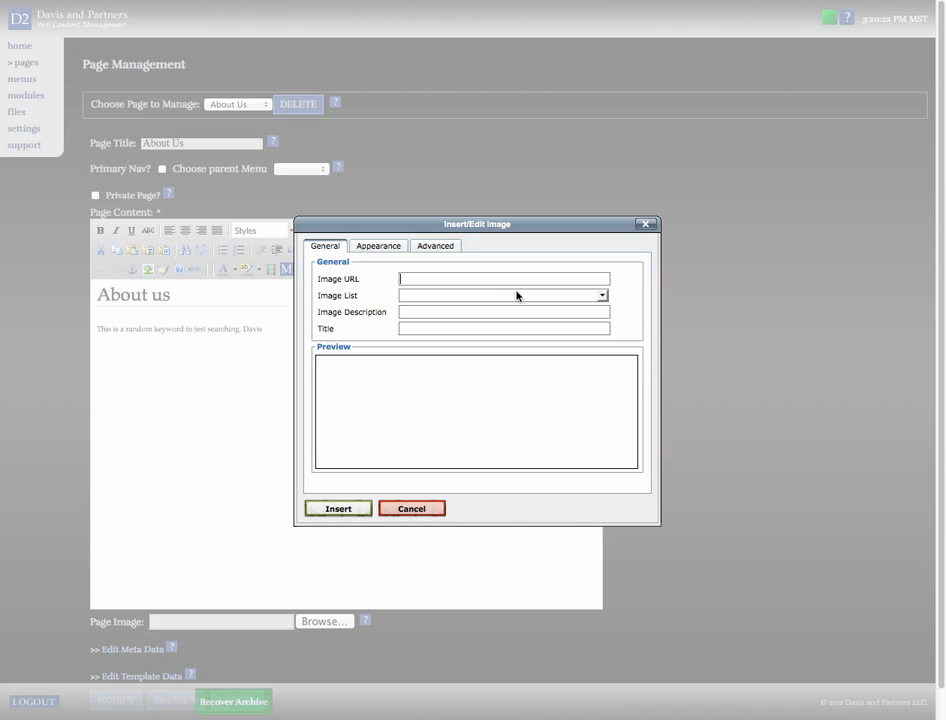
{"action": "left_click", "coordinate": [603, 297]}
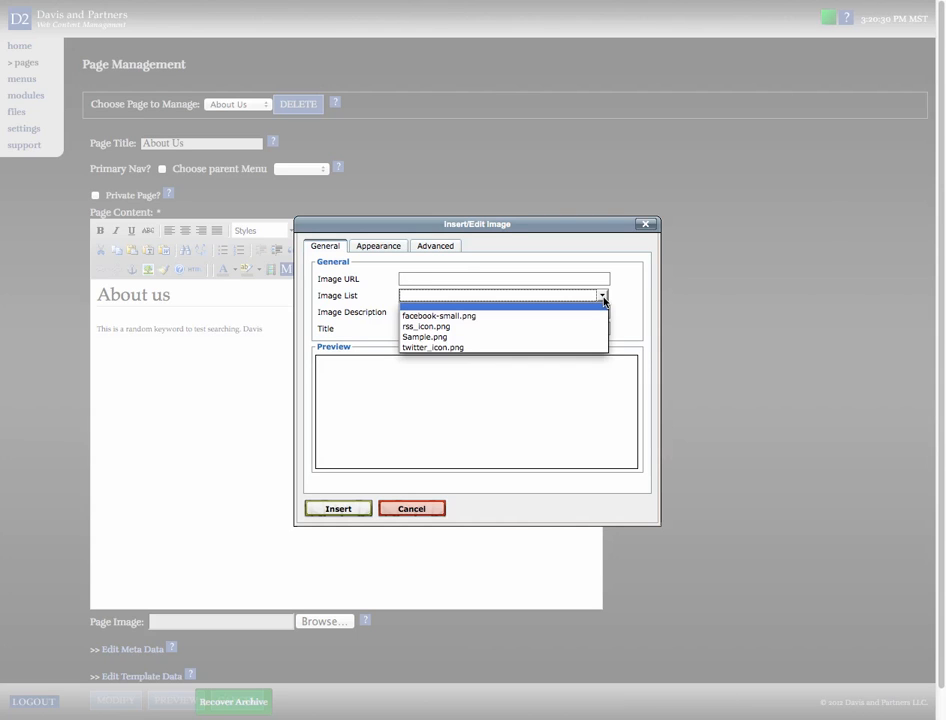
{"action": "left_click", "coordinate": [432, 339]}
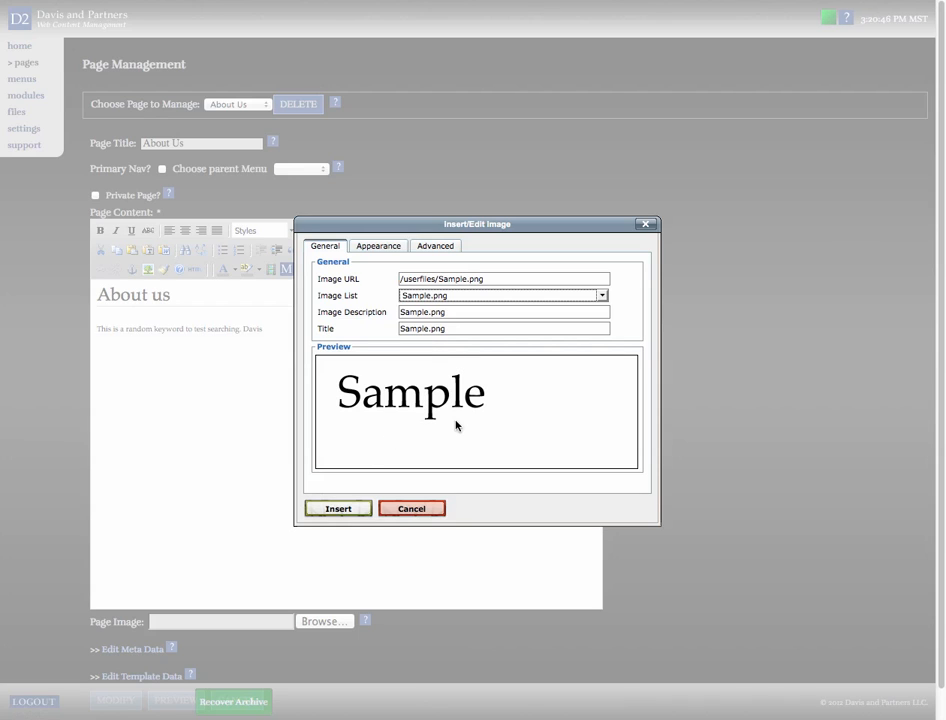
{"action": "left_click", "coordinate": [338, 508]}
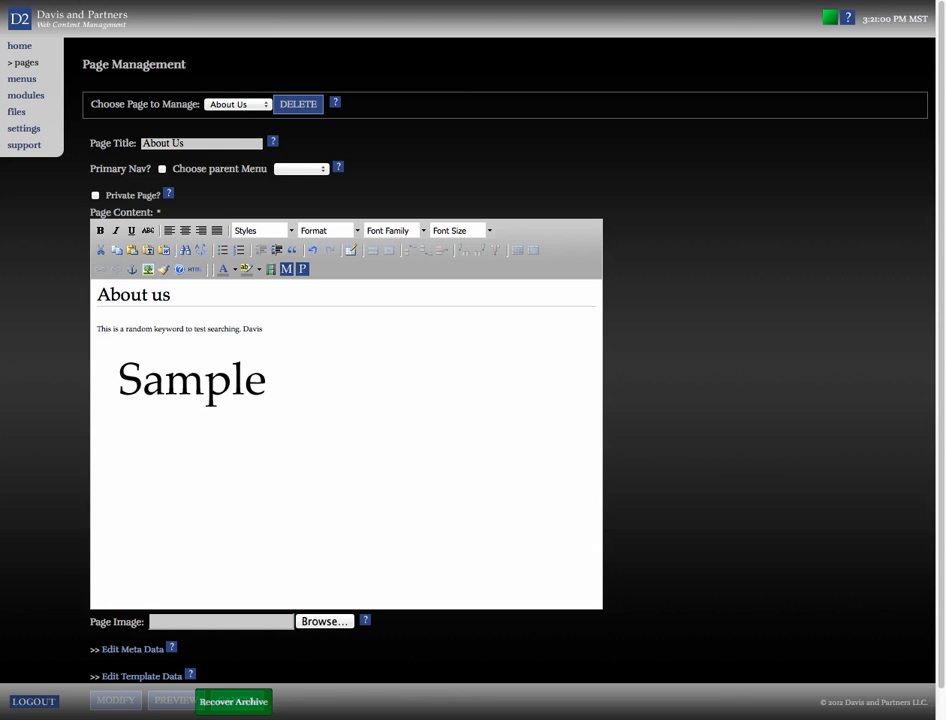
Type 'Microsoft Word Sample' below the image and link the words 'Microsoft Word' to Sample.doc
{"action": "type", "text": "Microsoft Word Sample"}
{"action": "left_click", "coordinate": [97, 431]}
{"action": "left_click_drag", "start_coordinate": [97, 431], "coordinate": [148, 431]}
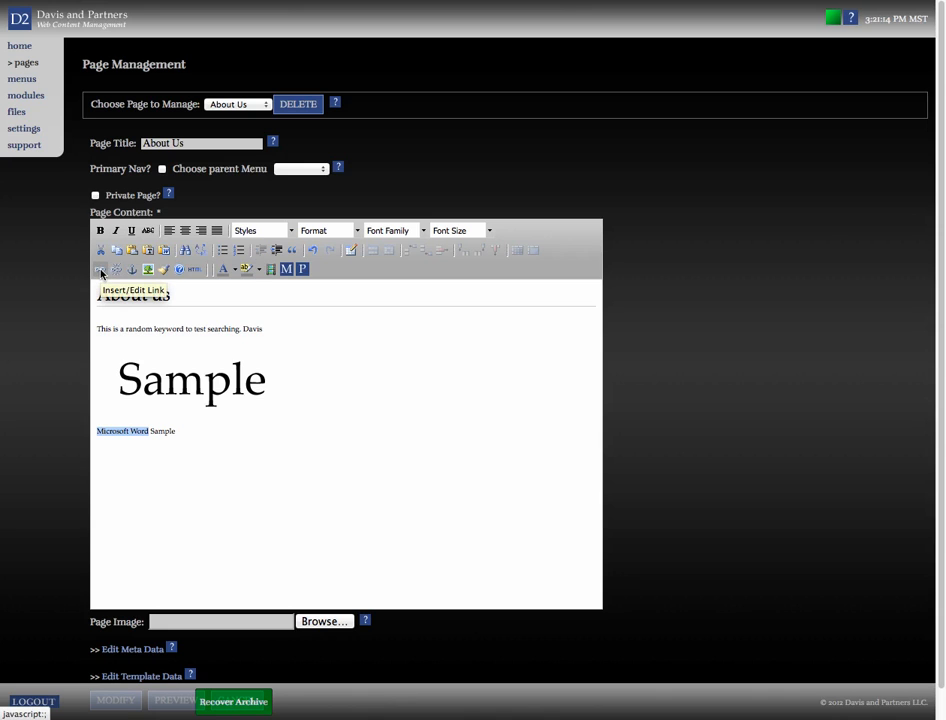
{"action": "left_click", "coordinate": [101, 270]}
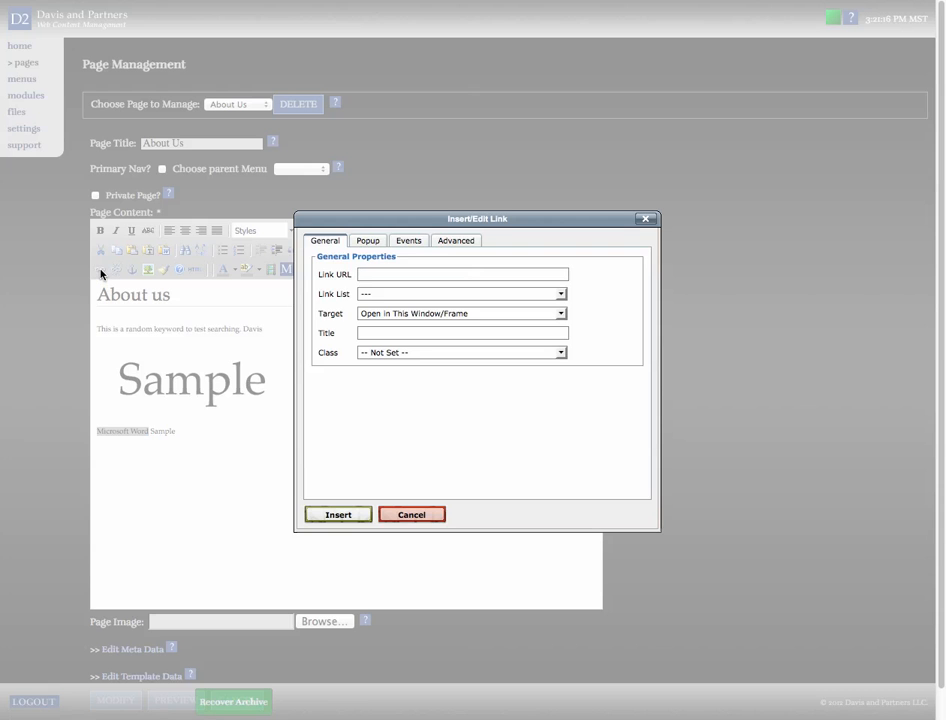
{"action": "left_click", "coordinate": [372, 275]}
{"action": "left_click", "coordinate": [562, 296]}
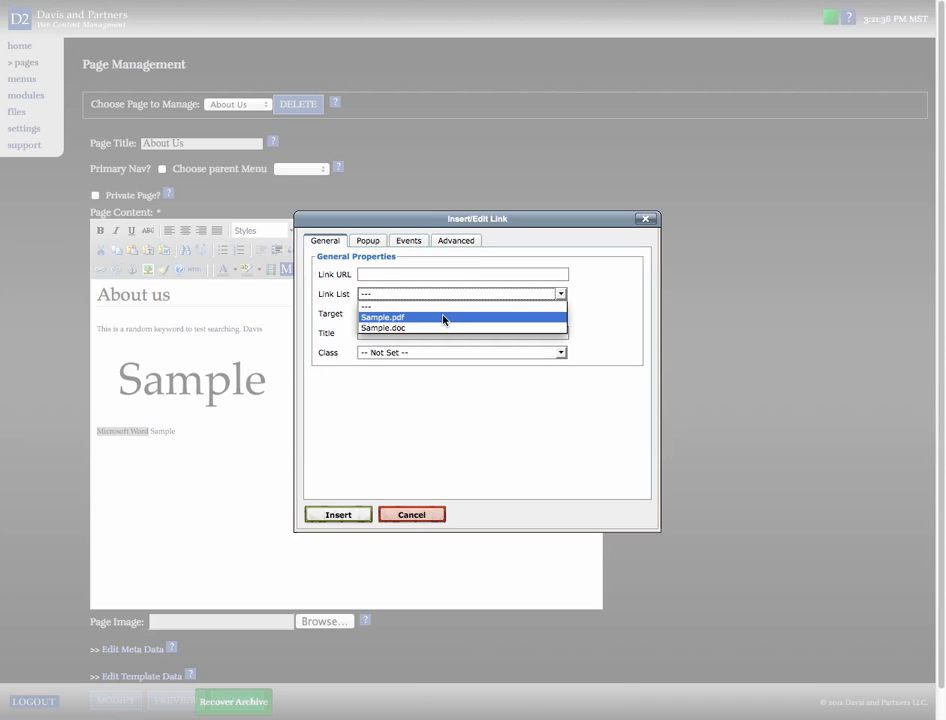
{"action": "left_click", "coordinate": [393, 329]}
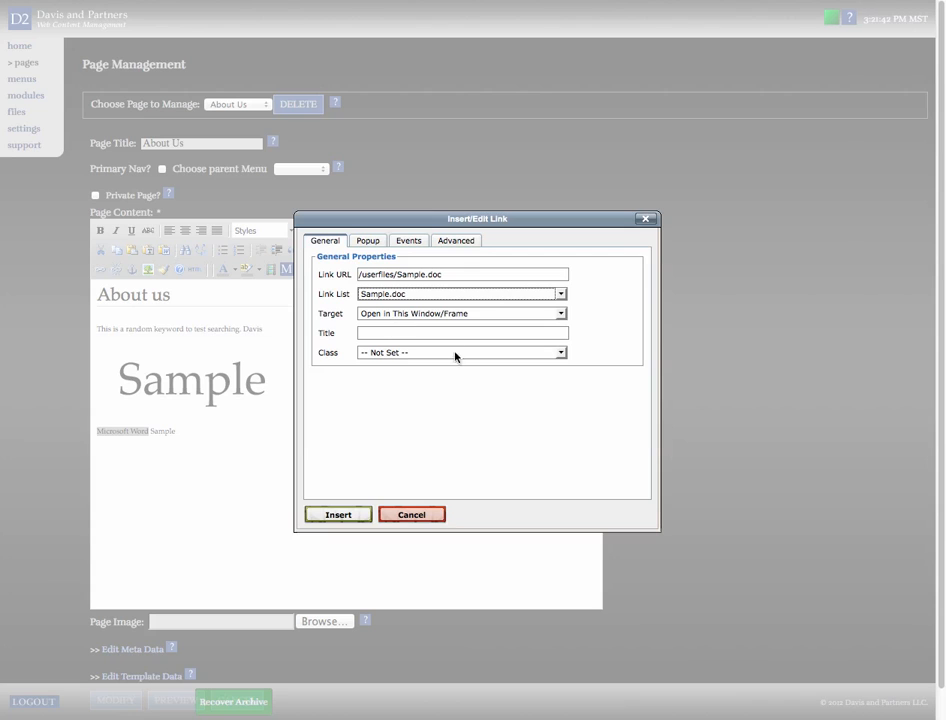
{"action": "left_click", "coordinate": [336, 515]}
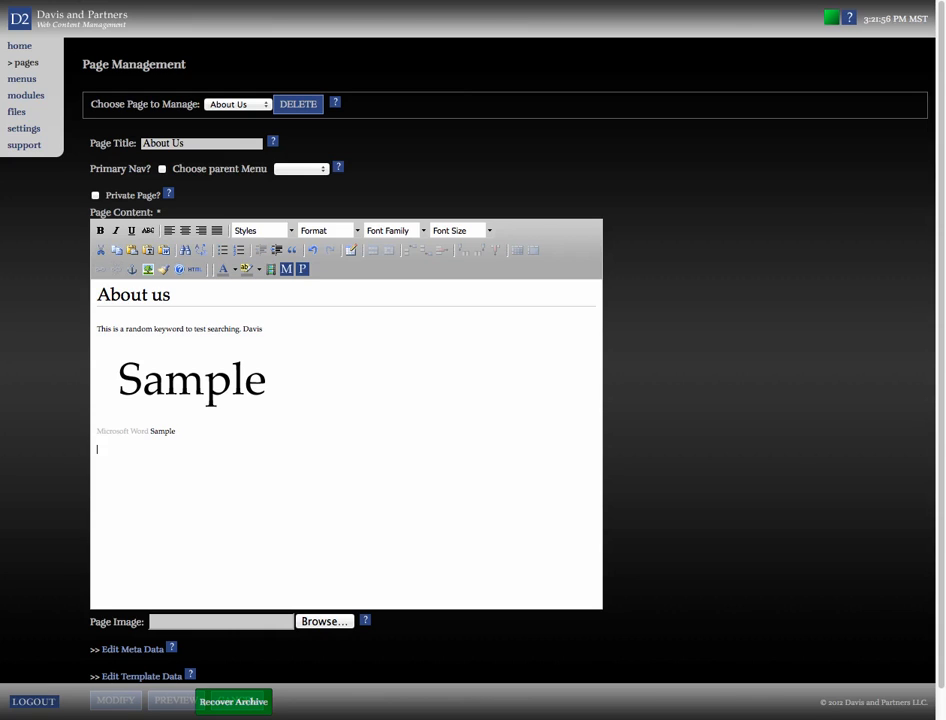
Type 'Adobe Acrobat PDF Sample' on the next line and link 'Adobe Acrobat PDF' to Sample.pdf
{"action": "type", "text": "Adobe Acro"}
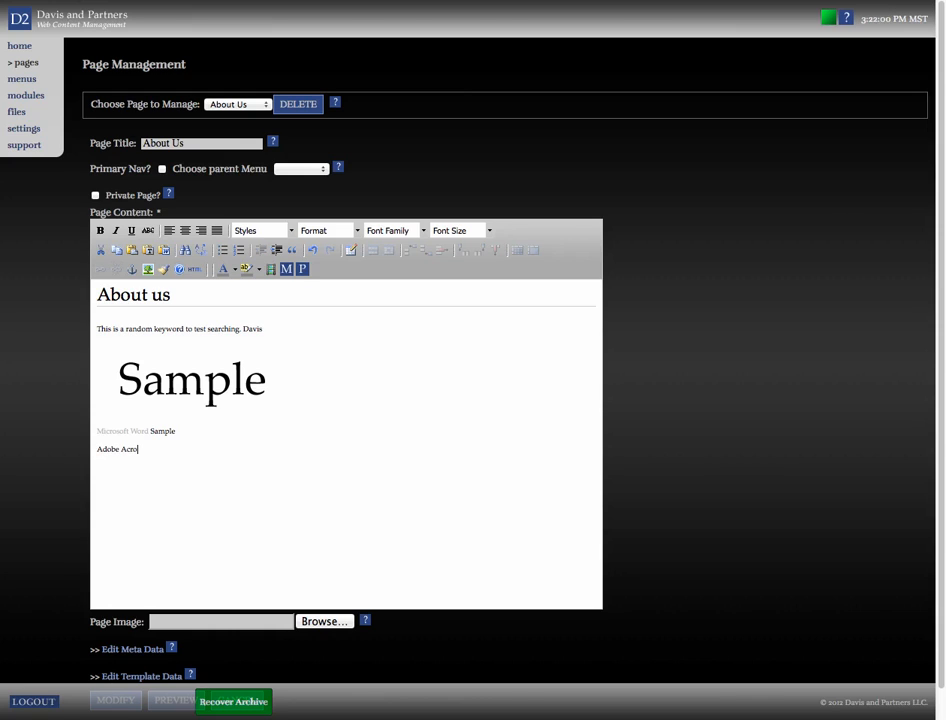
{"action": "type", "text": "bat PDF Sample"}
{"action": "left_click_drag", "start_coordinate": [102, 447], "coordinate": [164, 449]}
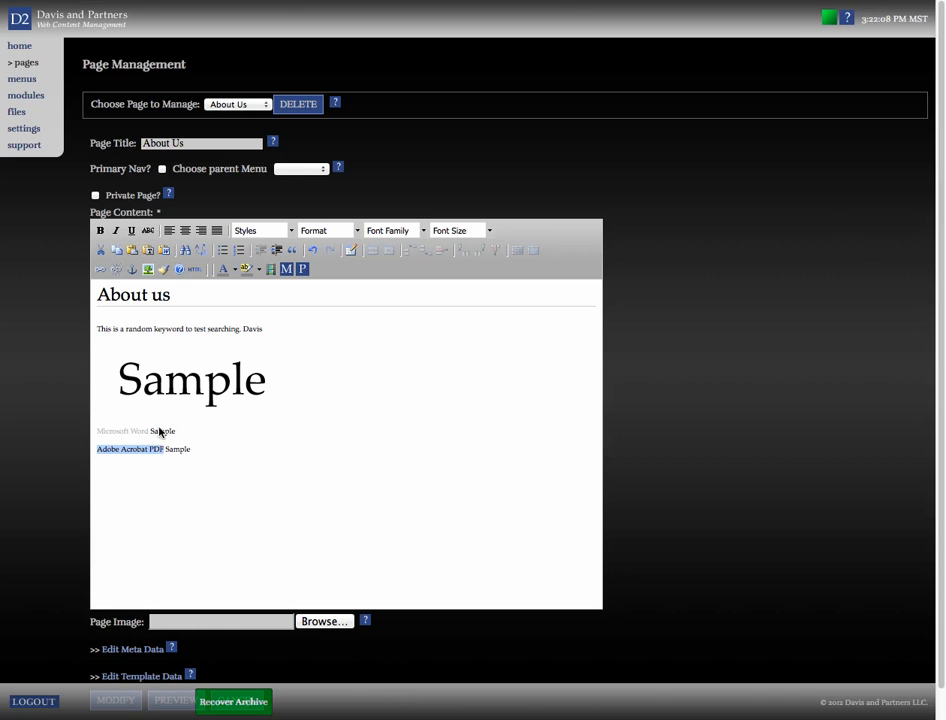
{"action": "left_click", "coordinate": [99, 271]}
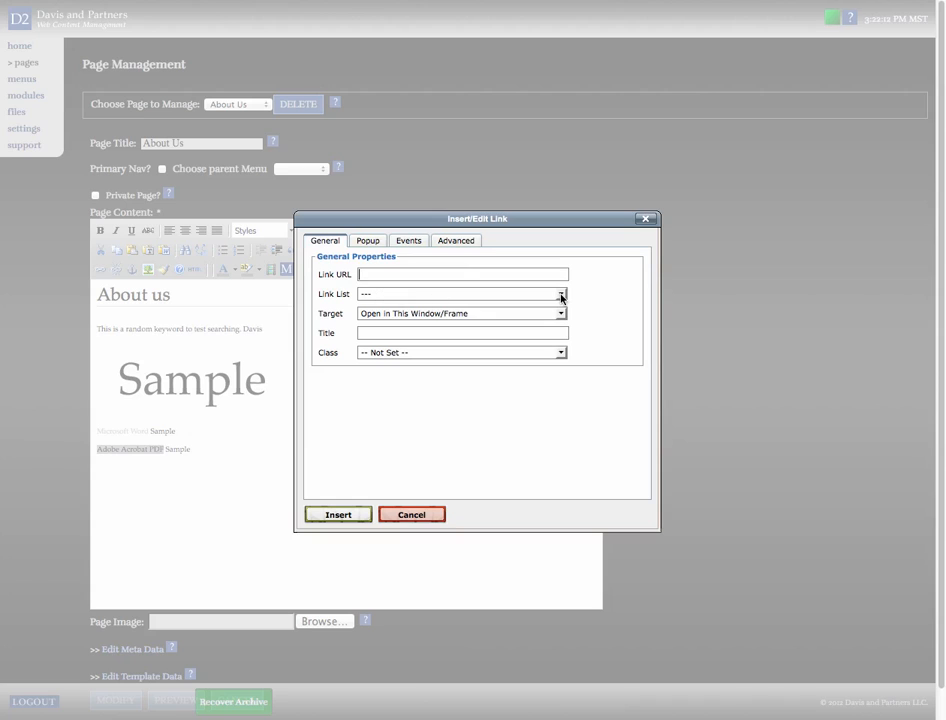
{"action": "left_click", "coordinate": [562, 294]}
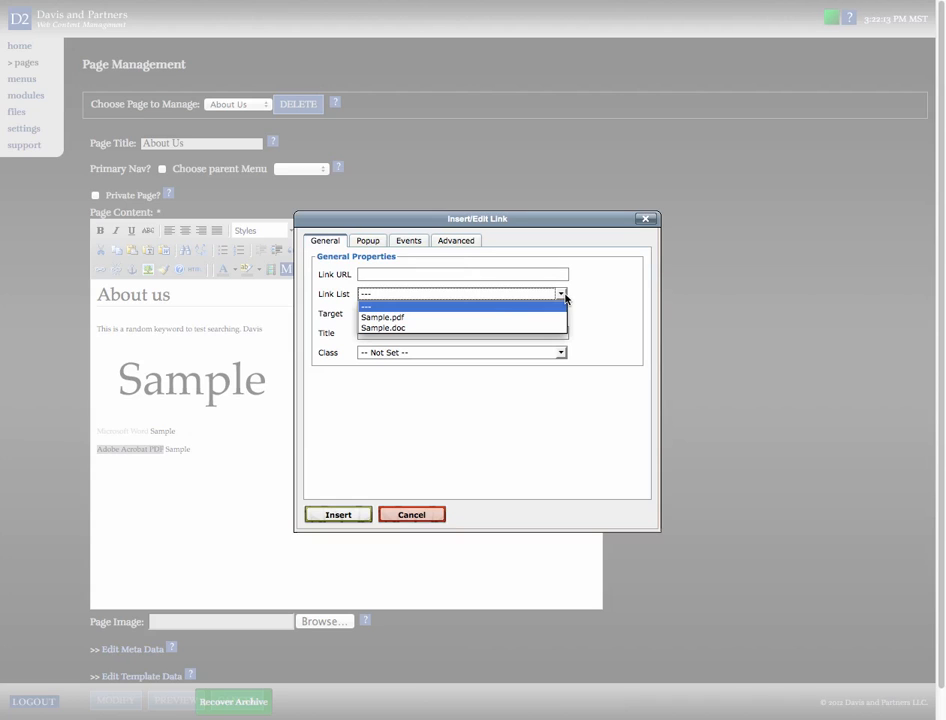
{"action": "left_click", "coordinate": [500, 317]}
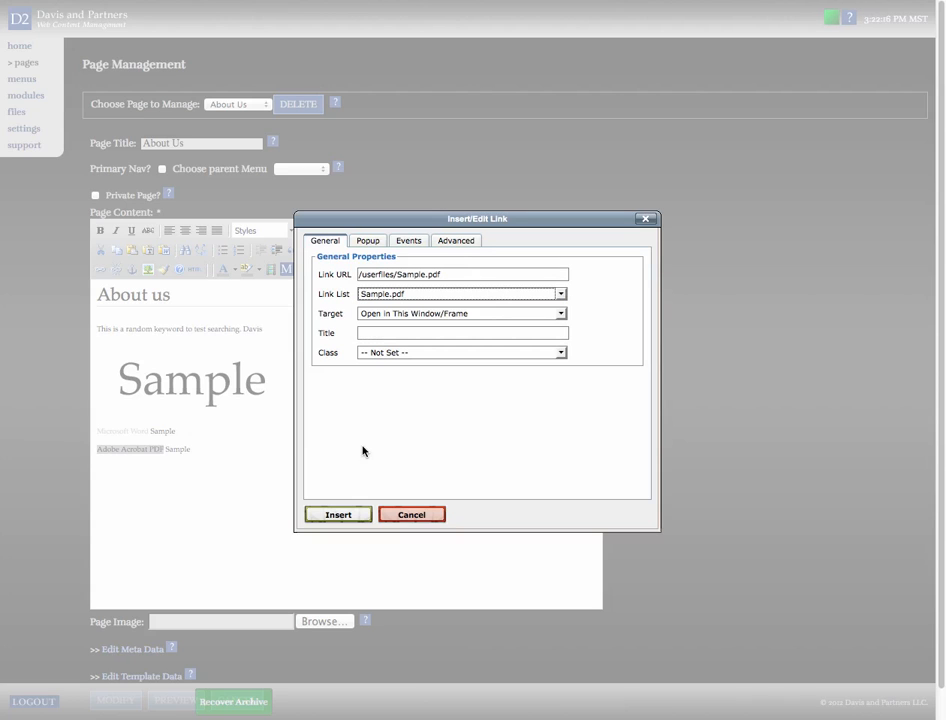
{"action": "left_click", "coordinate": [339, 515]}
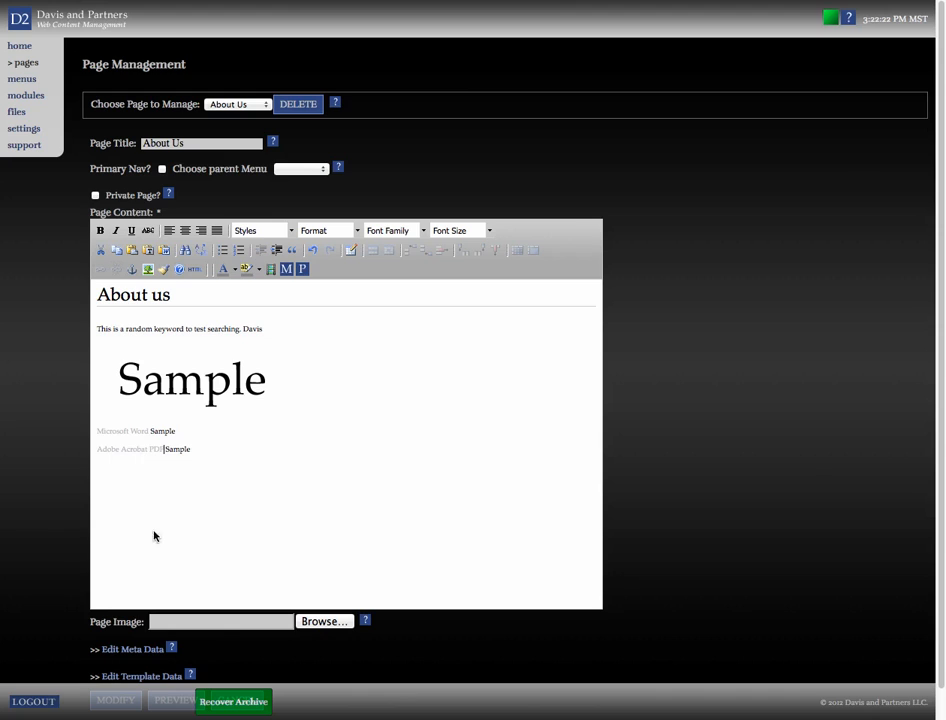
Save the About Us page modifications and reload the live page to view them
{"action": "scroll", "coordinate": [63, 565], "scroll_direction": "down", "scroll_amount": 1}
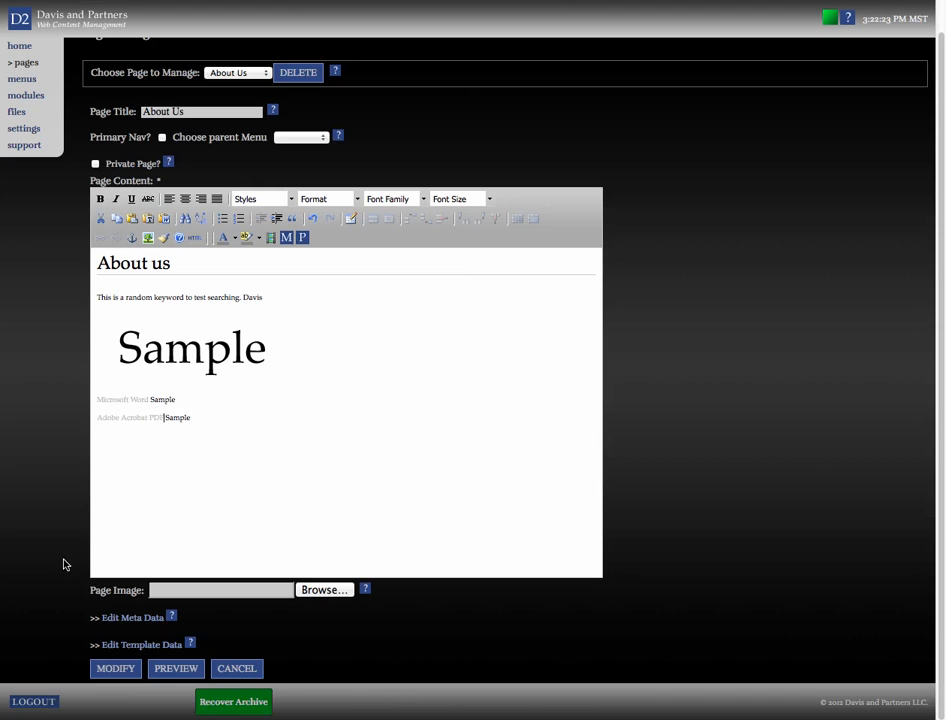
{"action": "left_click", "coordinate": [114, 673]}
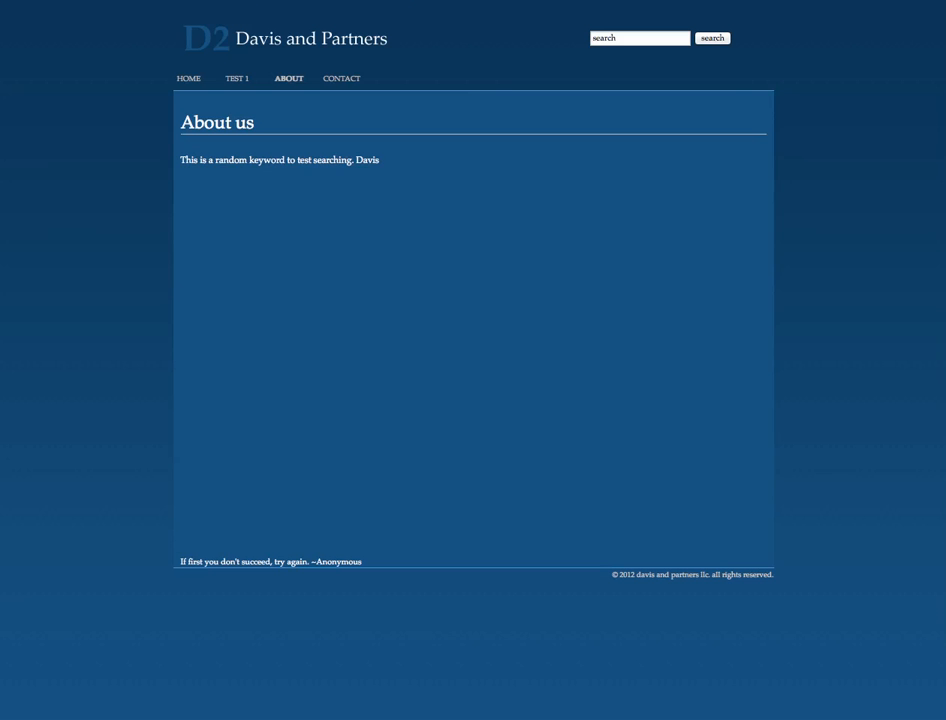
{"action": "key", "text": "super+r"}
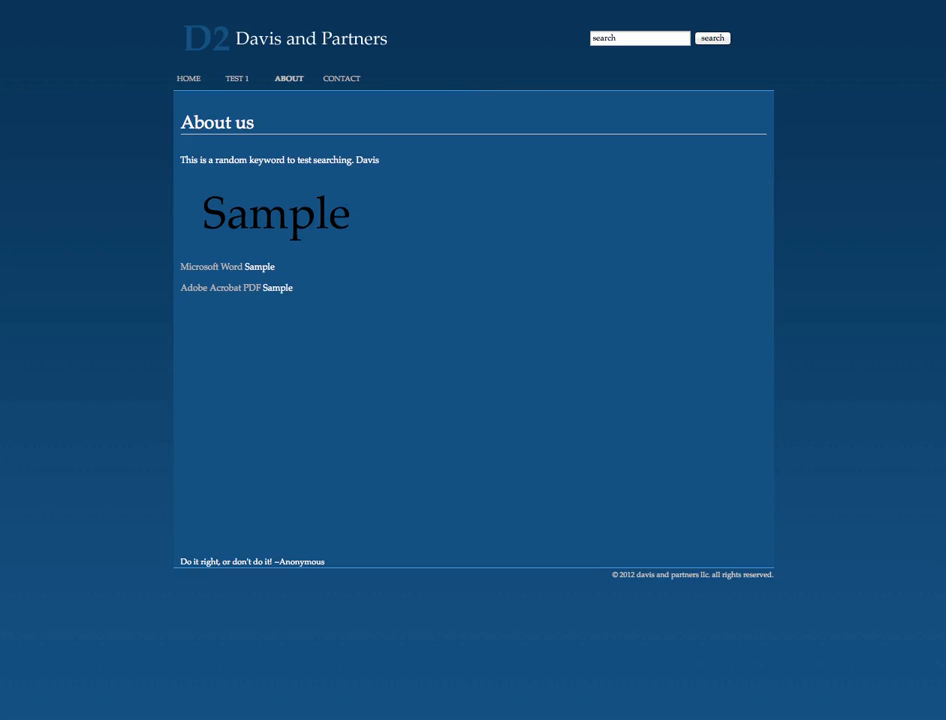